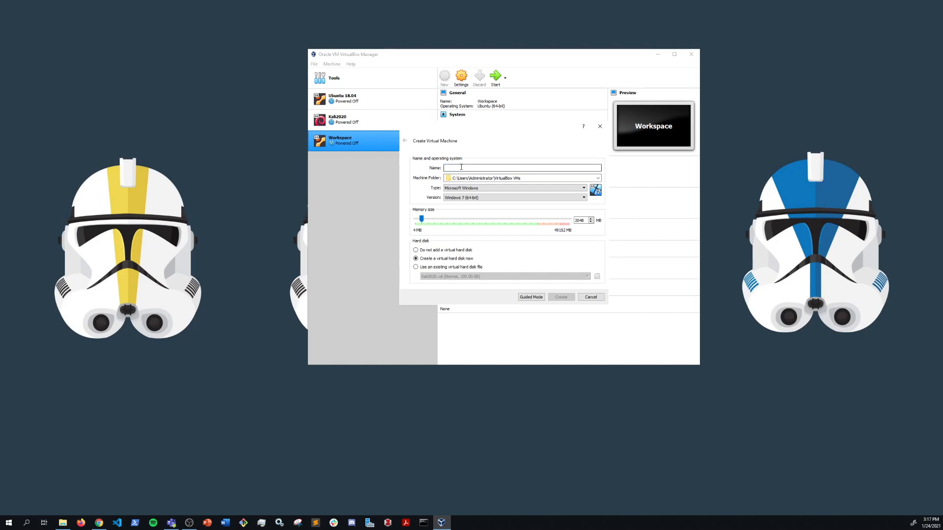
Enter cs230 as the new virtual machine's name, correcting a stray mistyped letter.
{"action": "type", "text": "U"}
{"action": "key", "text": "BackSpace"}
{"action": "type", "text": "cs230"}
Set the machine type to Linux and the version to Ubuntu (64-bit).
{"action": "left_click", "coordinate": [483, 187]}
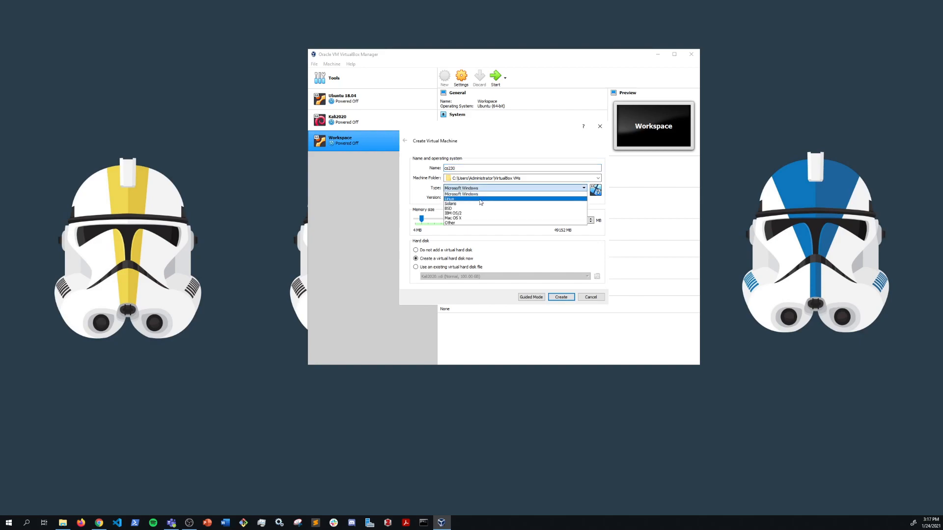
{"action": "left_click", "coordinate": [480, 200]}
{"action": "left_click", "coordinate": [479, 199]}
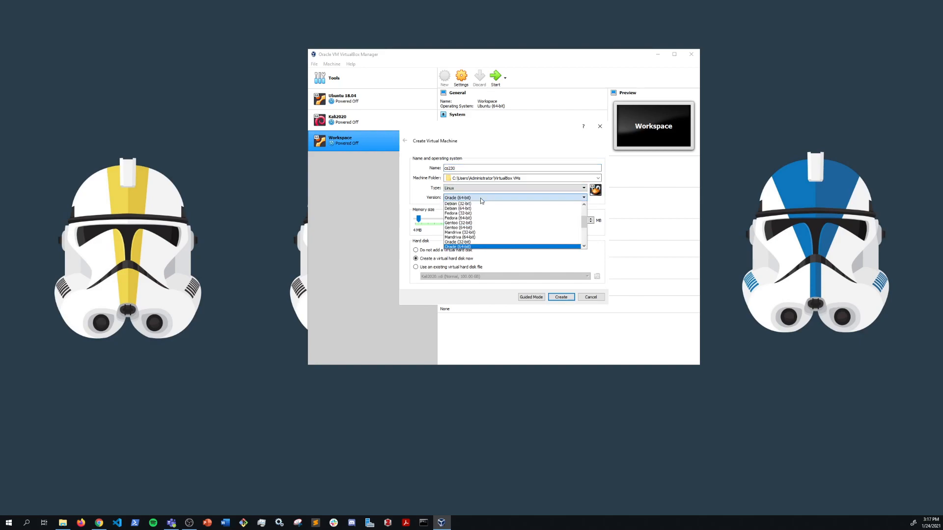
{"action": "scroll", "coordinate": [487, 239], "scroll_direction": "down", "scroll_amount": 4}
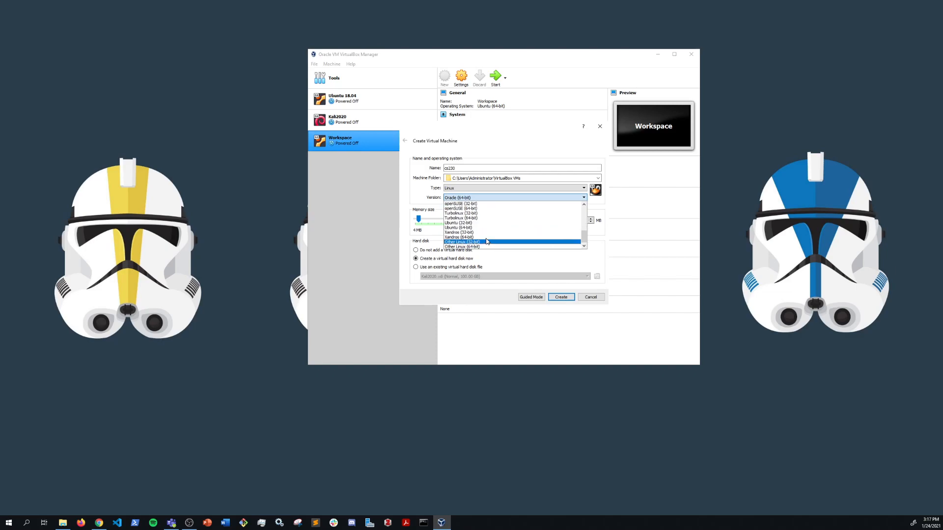
{"action": "left_click", "coordinate": [474, 229]}
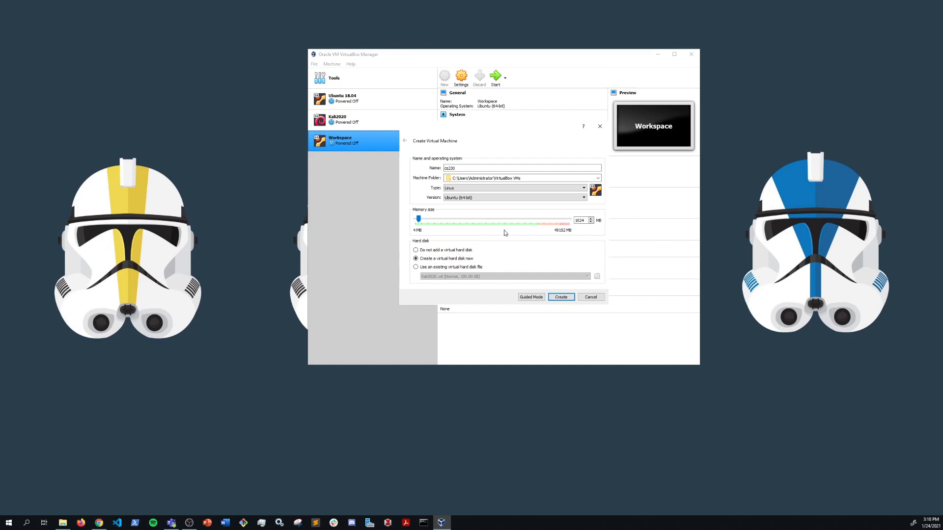
Replace the memory size with 8196 MB and bring up Windows search.
{"action": "double_click", "coordinate": [576, 221]}
{"action": "type", "text": "8196"}
{"action": "left_click", "coordinate": [27, 523]}
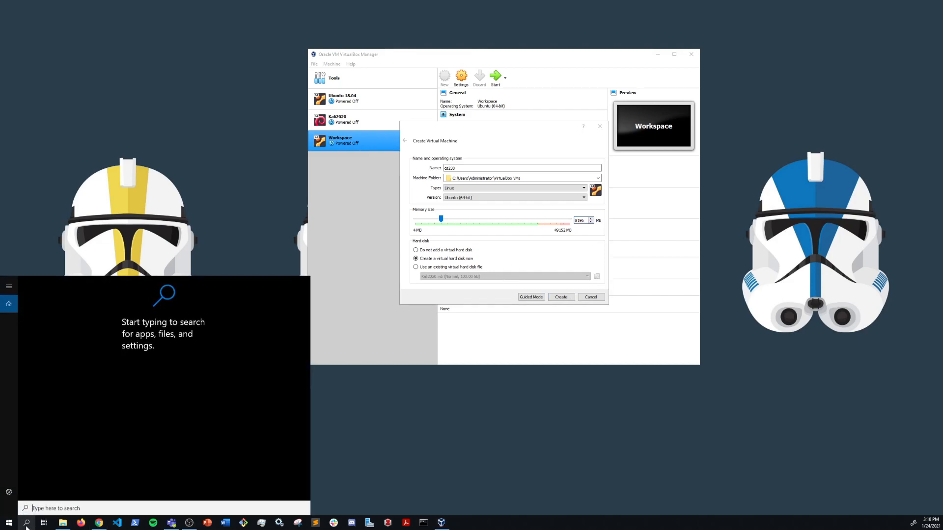
Open System Information to check the host's 47.9 GB installed RAM, then close it.
{"action": "type", "text": "system"}
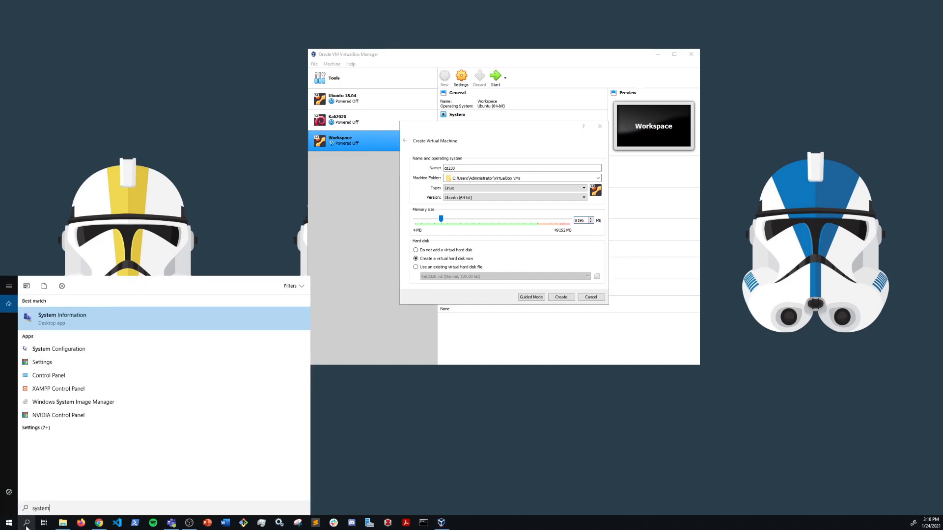
{"action": "key", "text": "Return"}
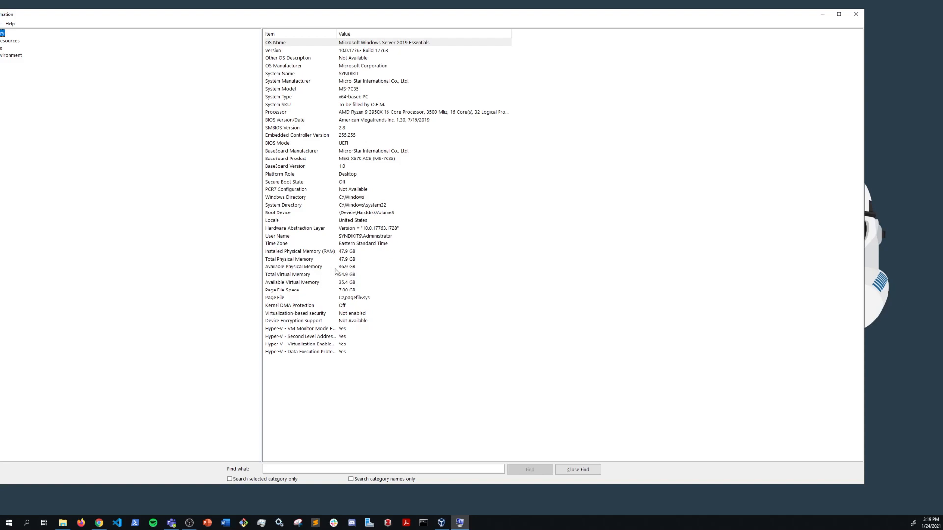
{"action": "left_click", "coordinate": [856, 13]}
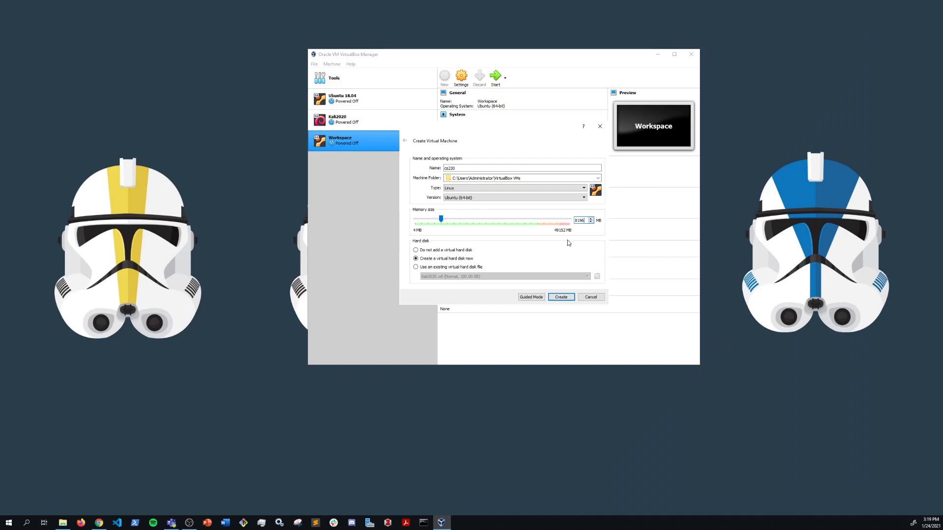
Create the machine, size its new VDI disk at 60.00 GB, and choose the file location.
{"action": "left_click", "coordinate": [559, 298]}
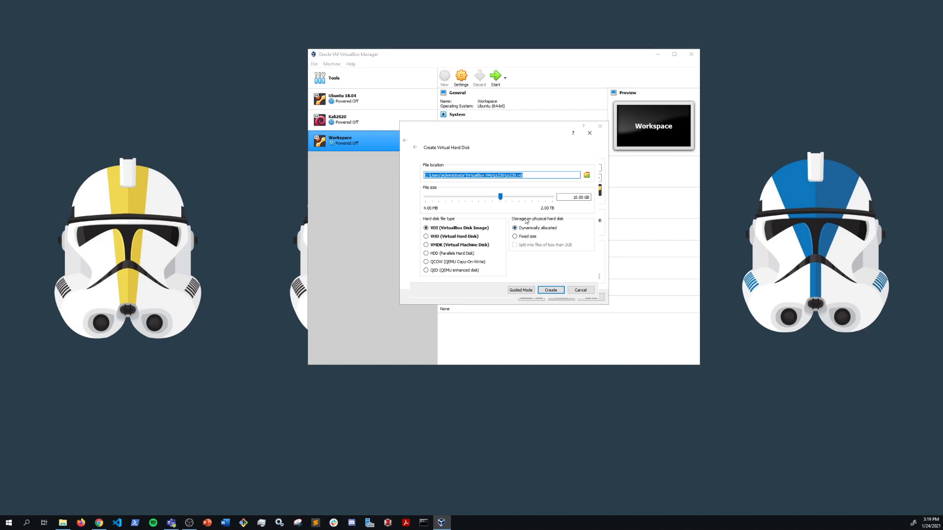
{"action": "left_click", "coordinate": [575, 197]}
{"action": "key", "text": "BackSpace"}
{"action": "type", "text": "6"}
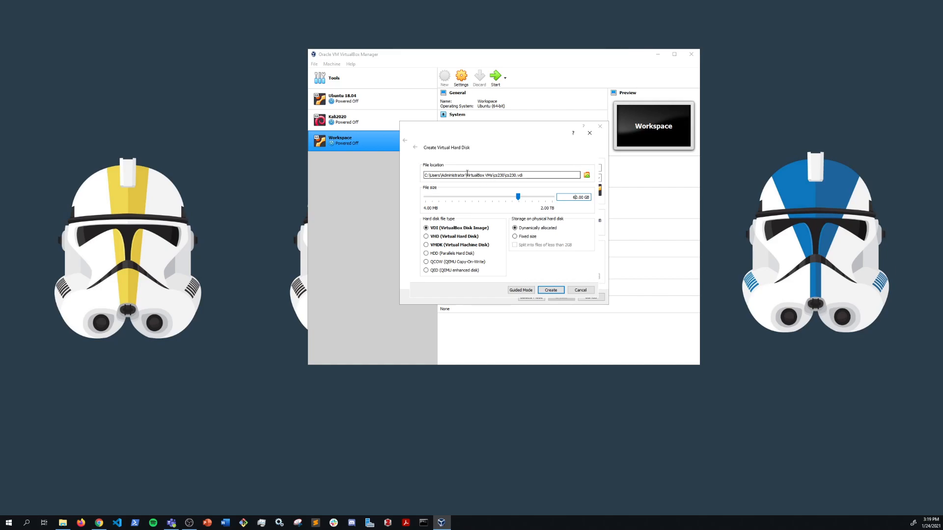
{"action": "left_click", "coordinate": [587, 175]}
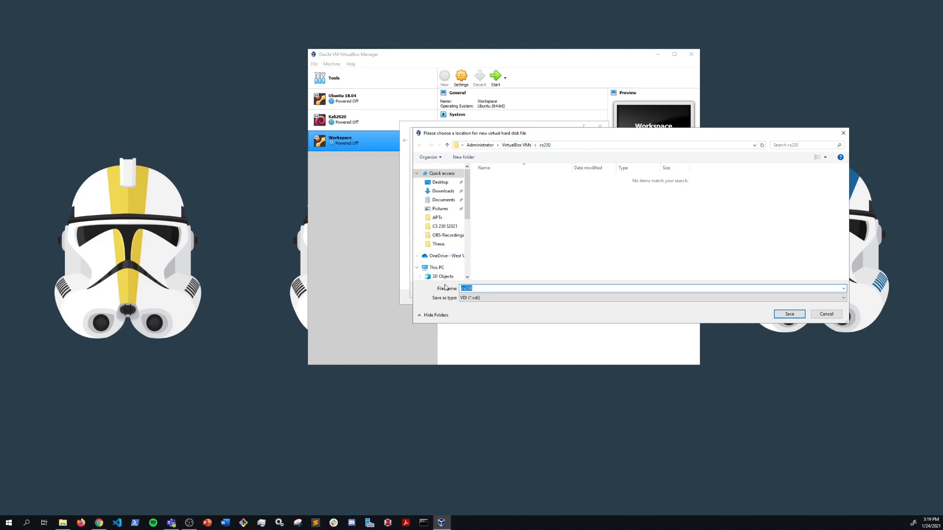
Browse to the root of the Virtual Machines (G:) drive in the save dialog.
{"action": "scroll", "coordinate": [442, 243], "scroll_direction": "down", "scroll_amount": 4}
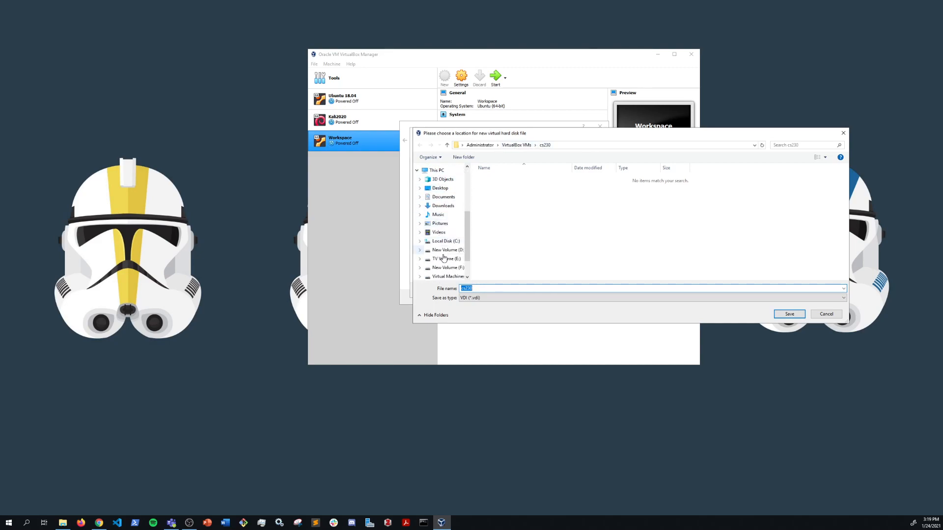
{"action": "scroll", "coordinate": [441, 253], "scroll_direction": "down", "scroll_amount": 2}
{"action": "left_click", "coordinate": [441, 255]}
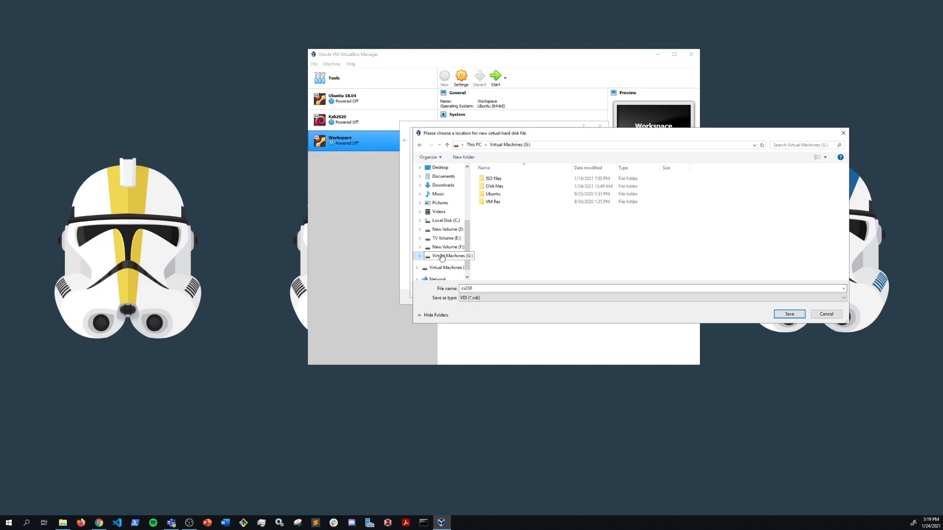
{"action": "double_click", "coordinate": [494, 201]}
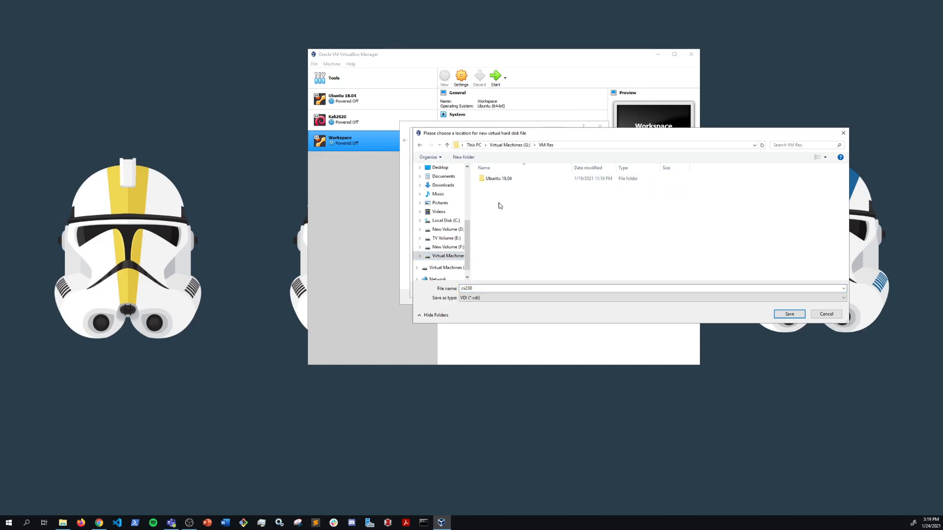
{"action": "right_click", "coordinate": [499, 205]}
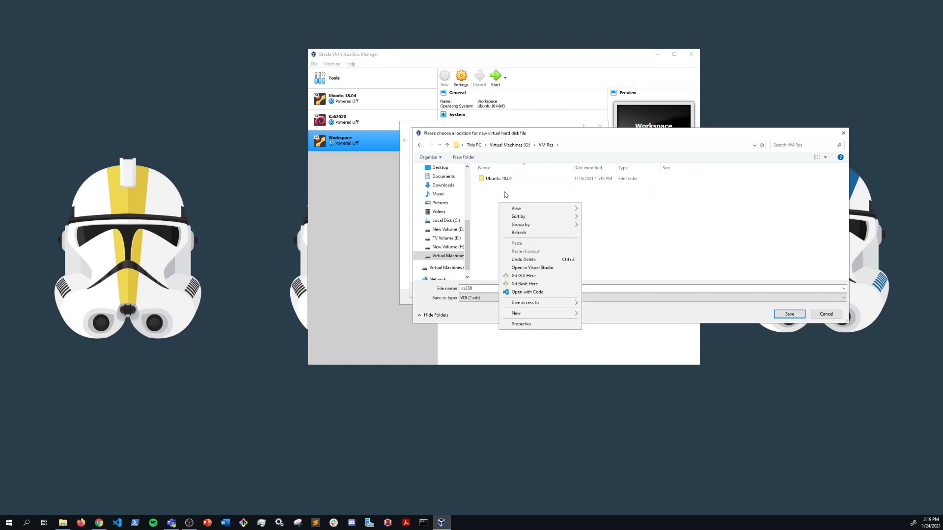
{"action": "key", "text": "alt+Left"}
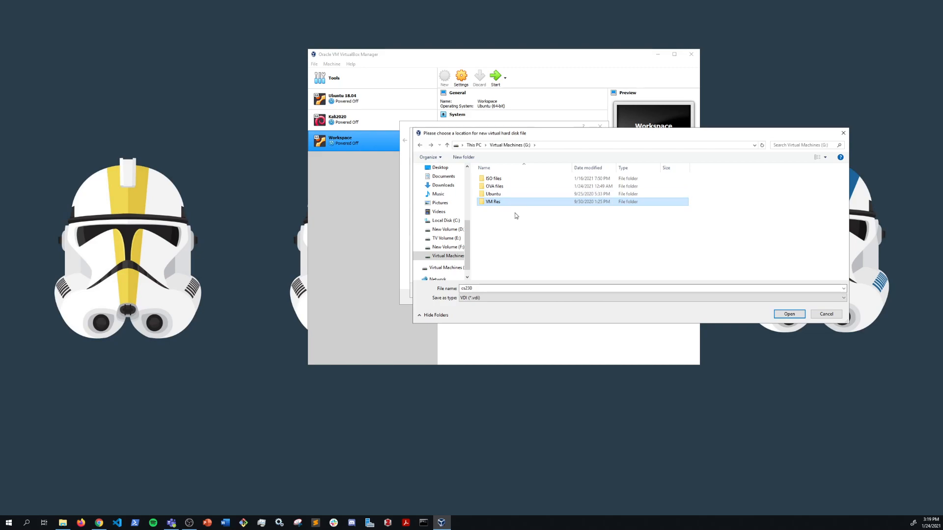
Create a new 'cs 230' folder on G: and save cs230.vdi inside it.
{"action": "left_click", "coordinate": [469, 158]}
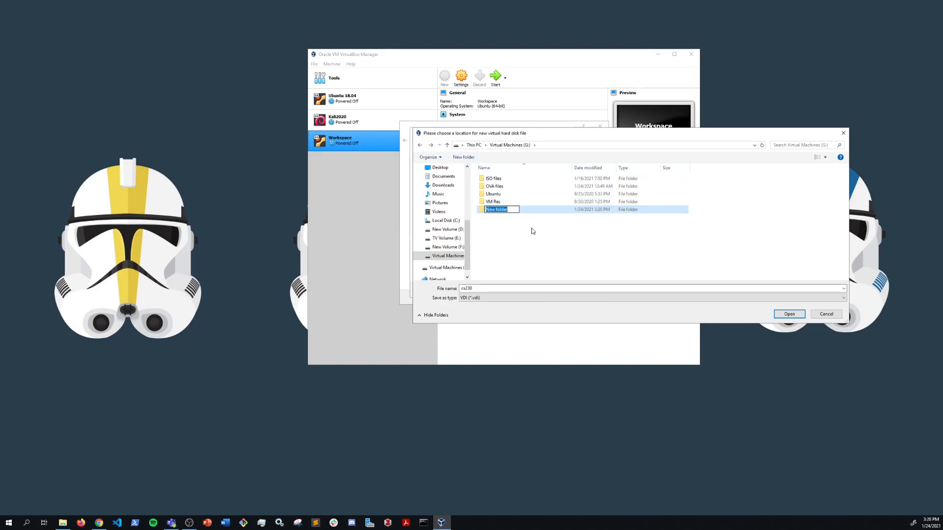
{"action": "type", "text": "cs 23"}
{"action": "key", "text": "Return"}
{"action": "key", "text": "Return"}
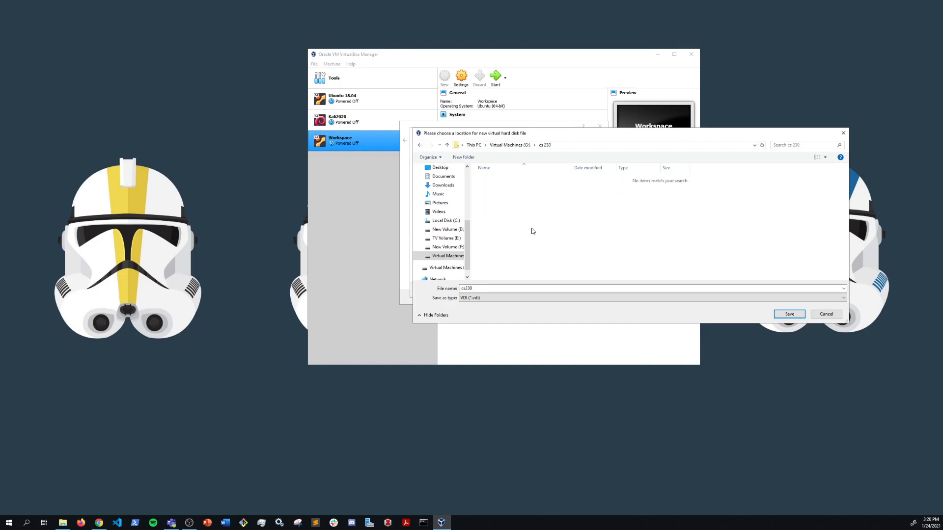
{"action": "left_click", "coordinate": [797, 315]}
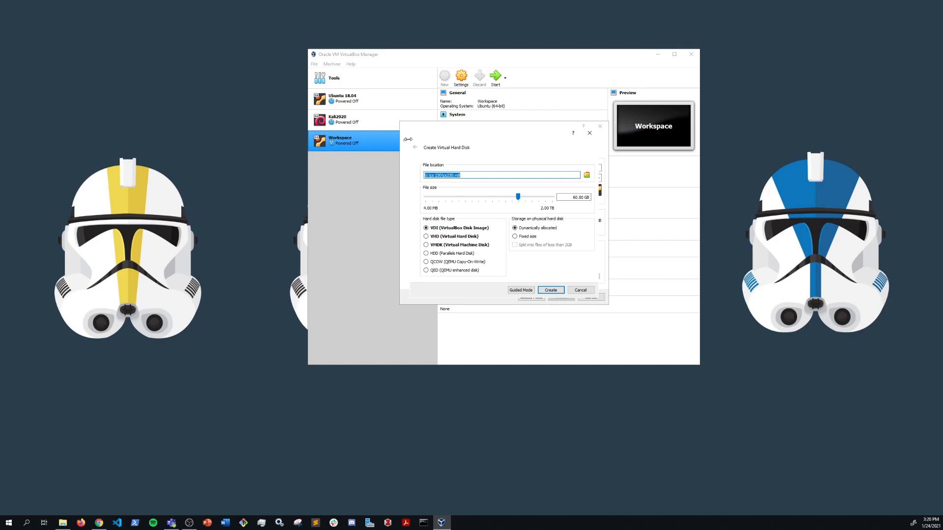
Create the 60 GB cs230.vdi disk and open the cs230 machine's Settings.
{"action": "left_click", "coordinate": [551, 290]}
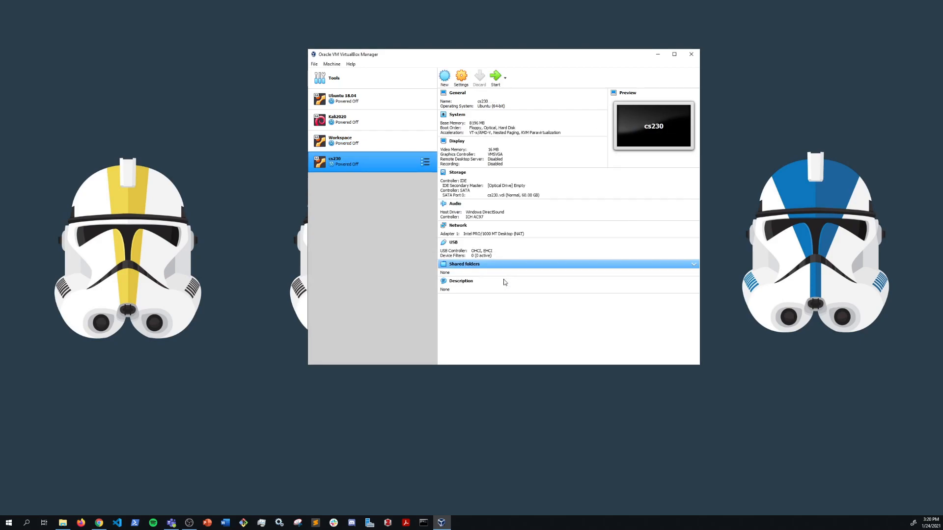
{"action": "left_click", "coordinate": [462, 77]}
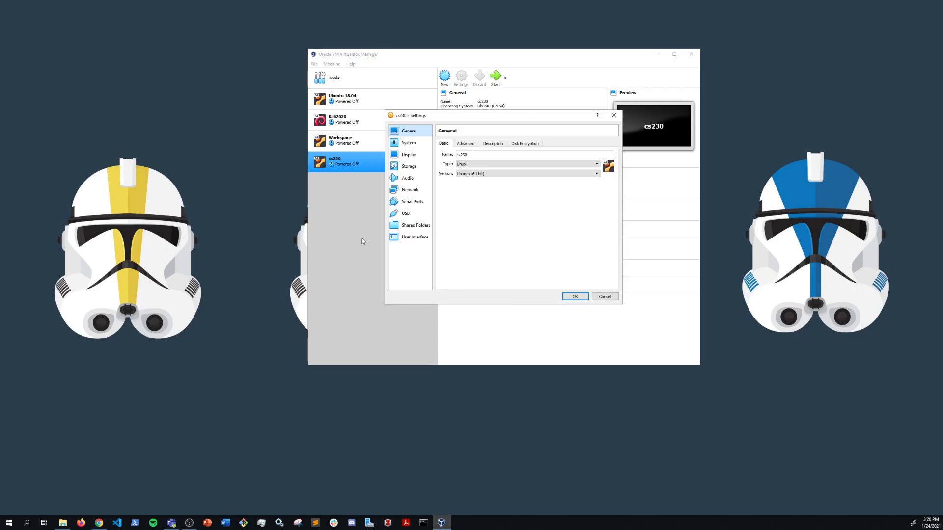
Give cs230 4 processors under System and 128 MB video memory under Display.
{"action": "left_click", "coordinate": [395, 144]}
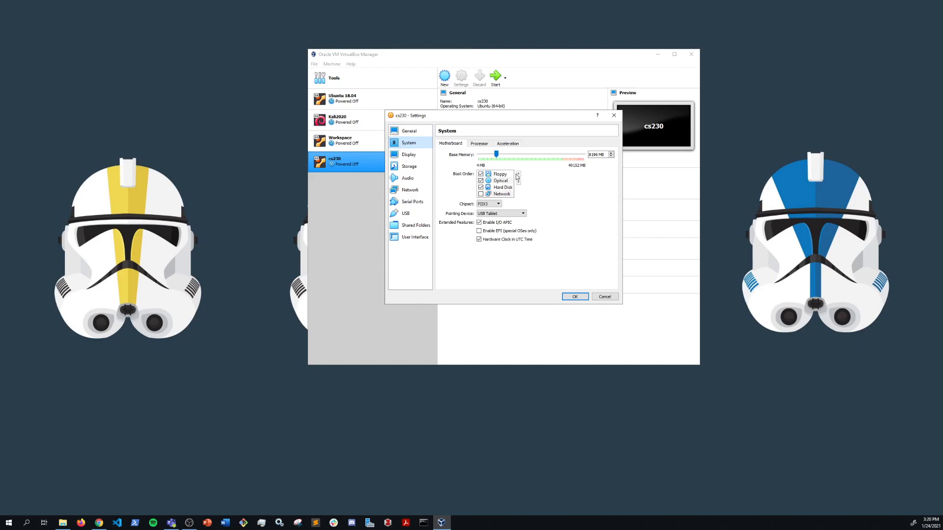
{"action": "left_click", "coordinate": [486, 147]}
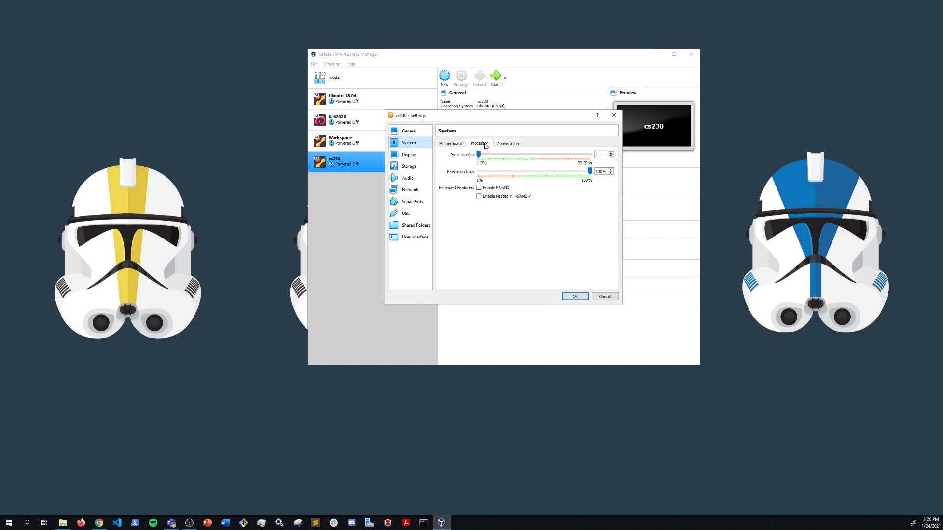
{"action": "left_click", "coordinate": [611, 154]}
{"action": "left_click", "coordinate": [611, 154]}
{"action": "left_click", "coordinate": [611, 153]}
{"action": "left_click", "coordinate": [411, 156]}
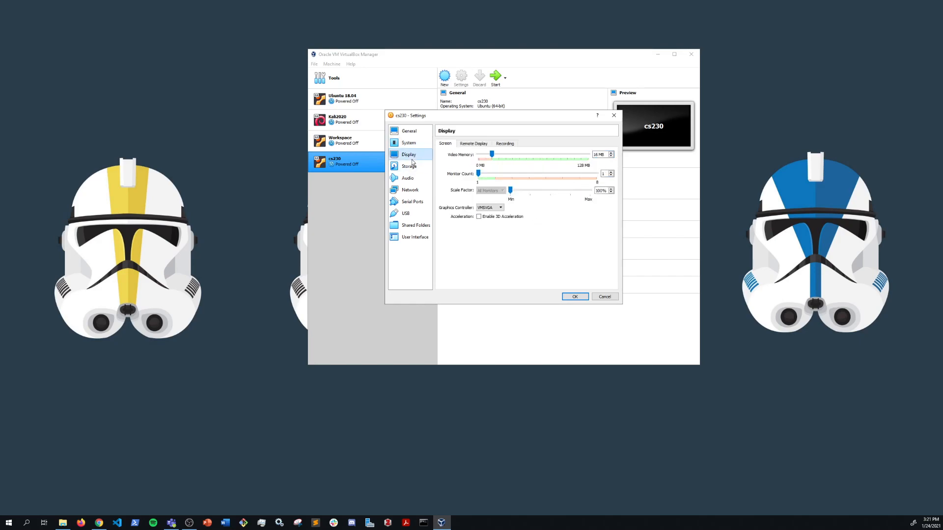
{"action": "left_click_drag", "start_coordinate": [493, 154], "coordinate": [589, 155]}
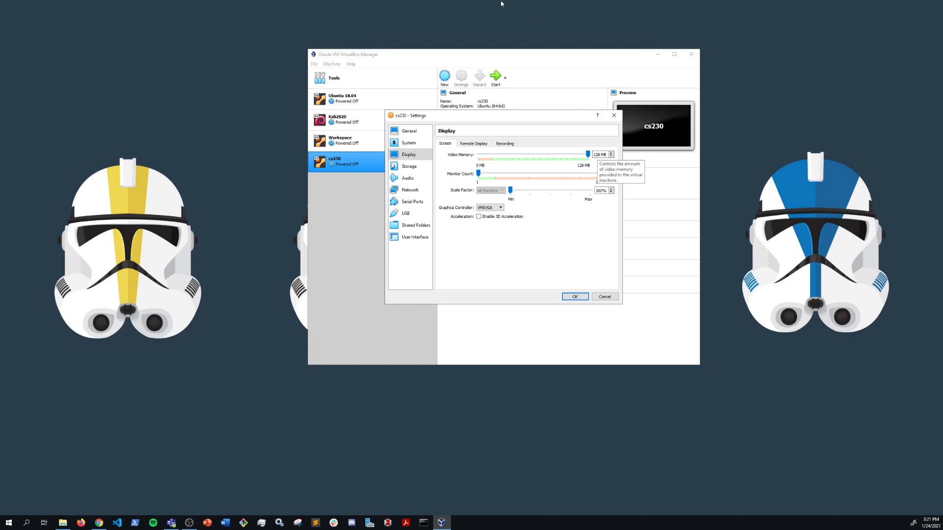
Set Shared Clipboard and Drag'n'Drop to Bidirectional under General > Advanced and save the settings.
{"action": "left_click", "coordinate": [412, 147]}
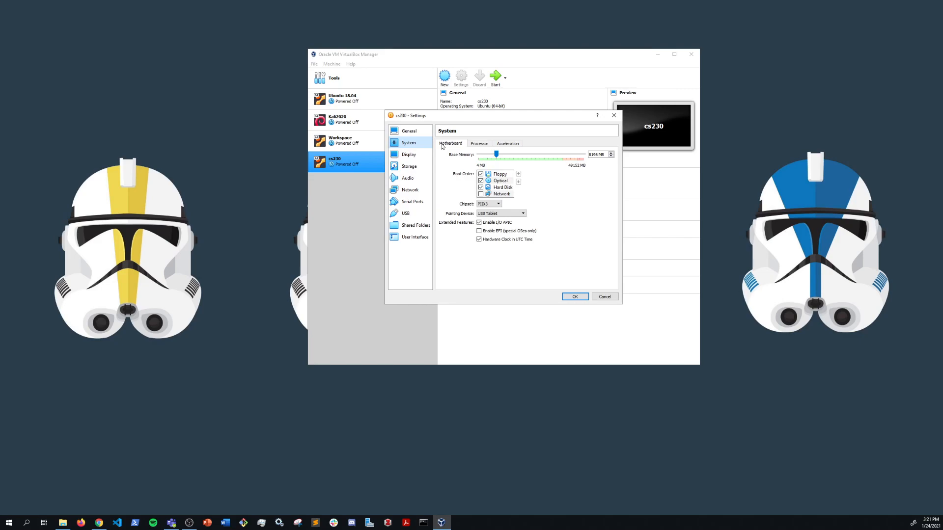
{"action": "left_click", "coordinate": [412, 131]}
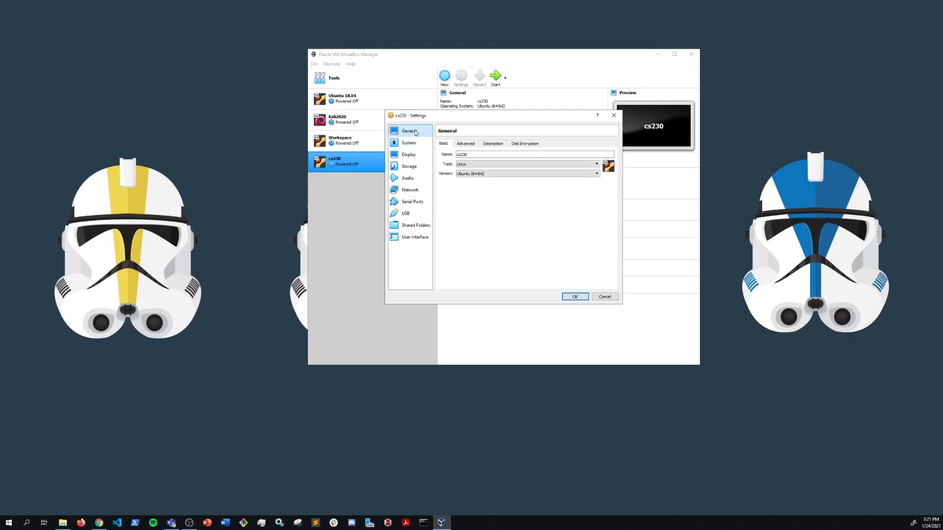
{"action": "left_click", "coordinate": [464, 145]}
{"action": "left_click", "coordinate": [486, 165]}
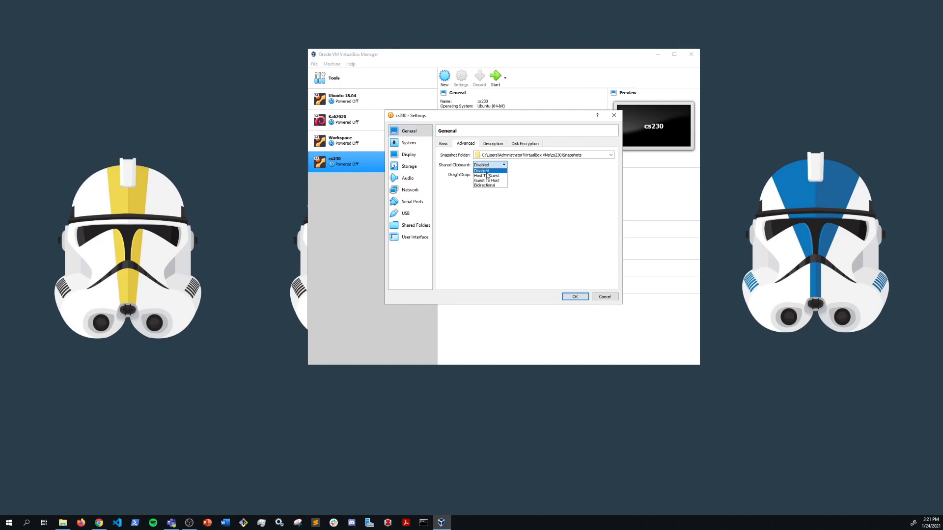
{"action": "left_click", "coordinate": [485, 185]}
{"action": "left_click", "coordinate": [490, 174]}
{"action": "left_click", "coordinate": [485, 195]}
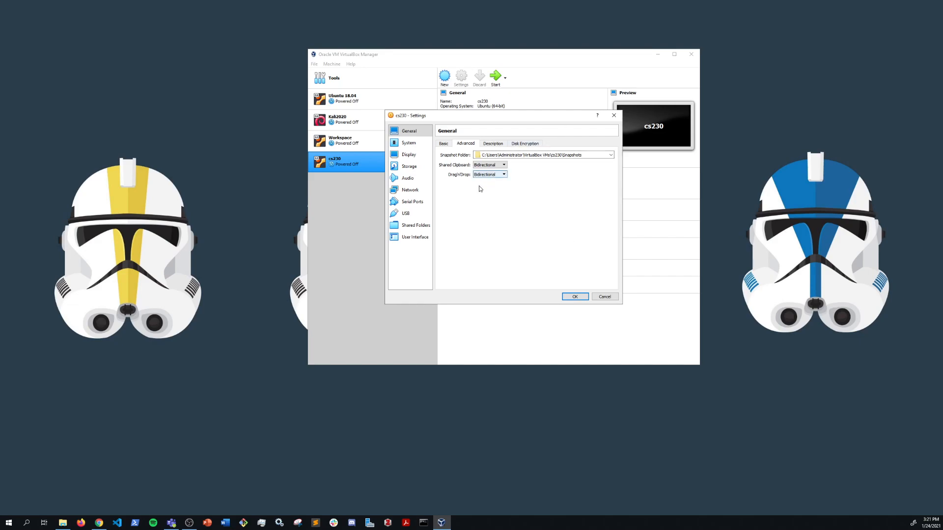
{"action": "left_click", "coordinate": [571, 298]}
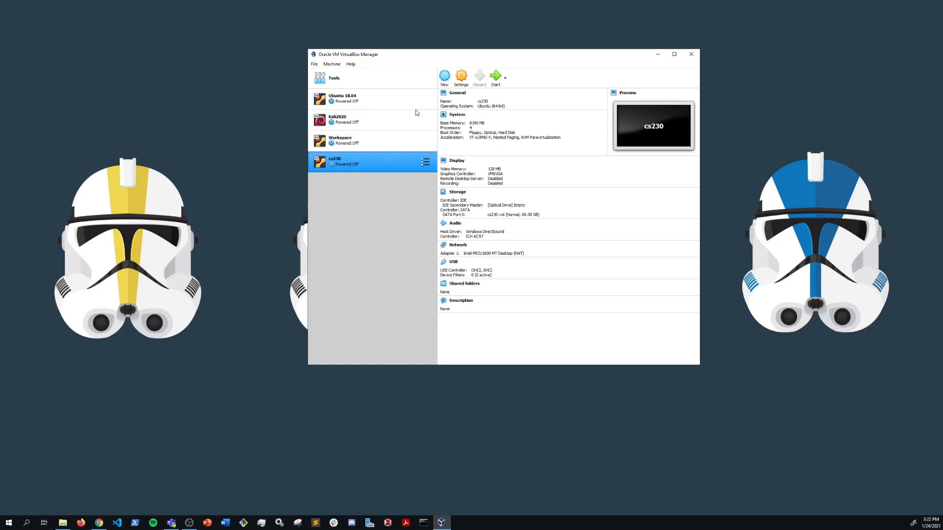
Start cs230, power the machine off, then start it again to boot fresh.
{"action": "left_click", "coordinate": [497, 80]}
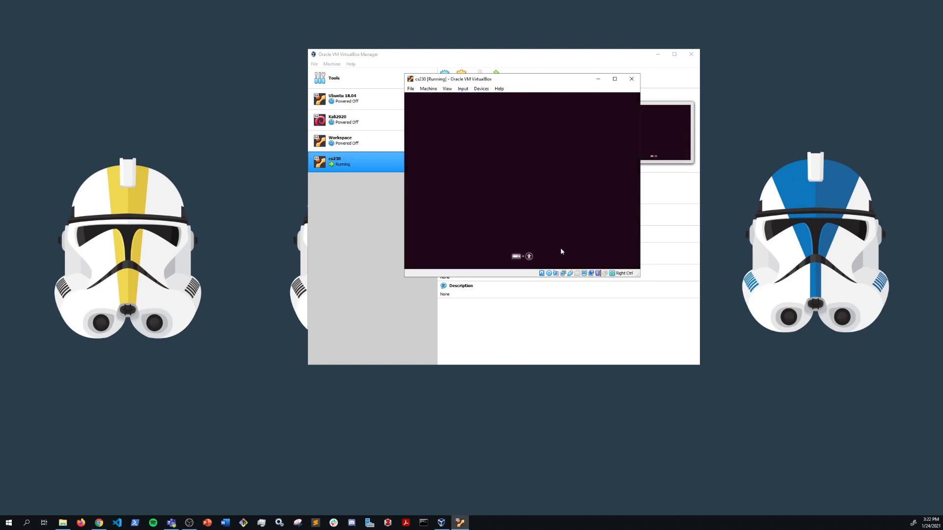
{"action": "left_click", "coordinate": [632, 78]}
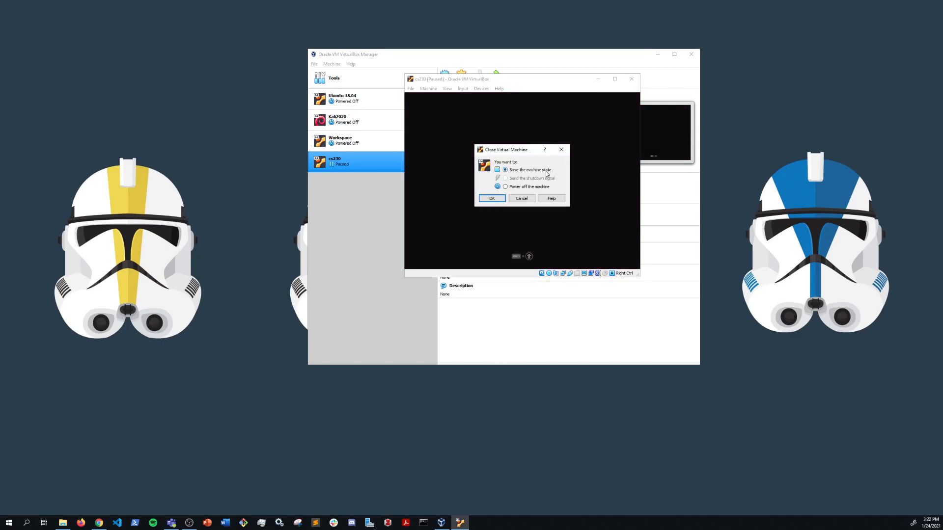
{"action": "left_click", "coordinate": [519, 188]}
{"action": "left_click", "coordinate": [493, 200]}
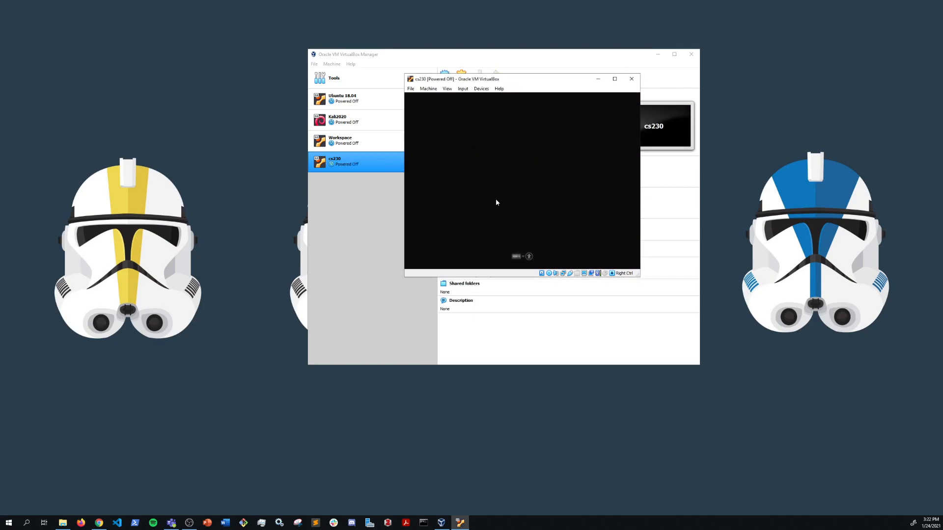
{"action": "left_click", "coordinate": [495, 77]}
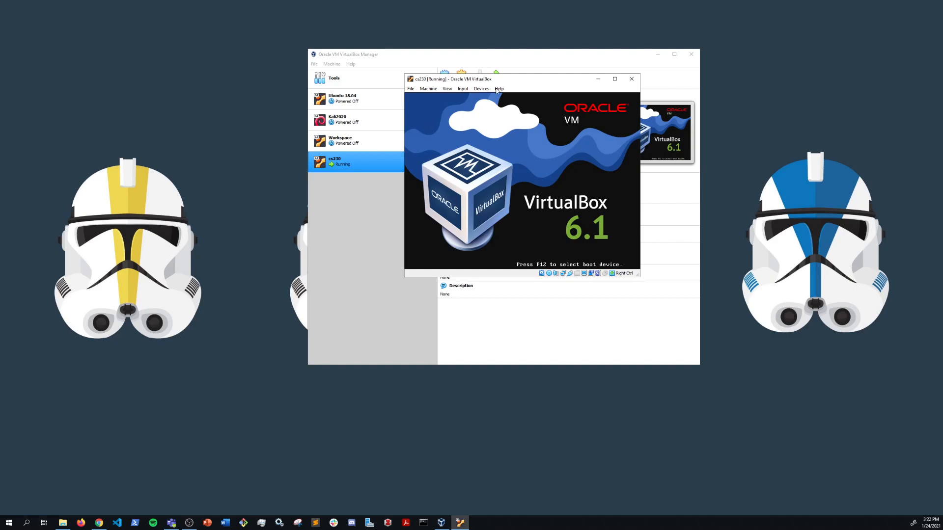
In cs230's Storage settings, open the Optical Disk Selector for the IDE drive and its Add file chooser.
{"action": "left_click_drag", "start_coordinate": [547, 80], "coordinate": [712, 103]}
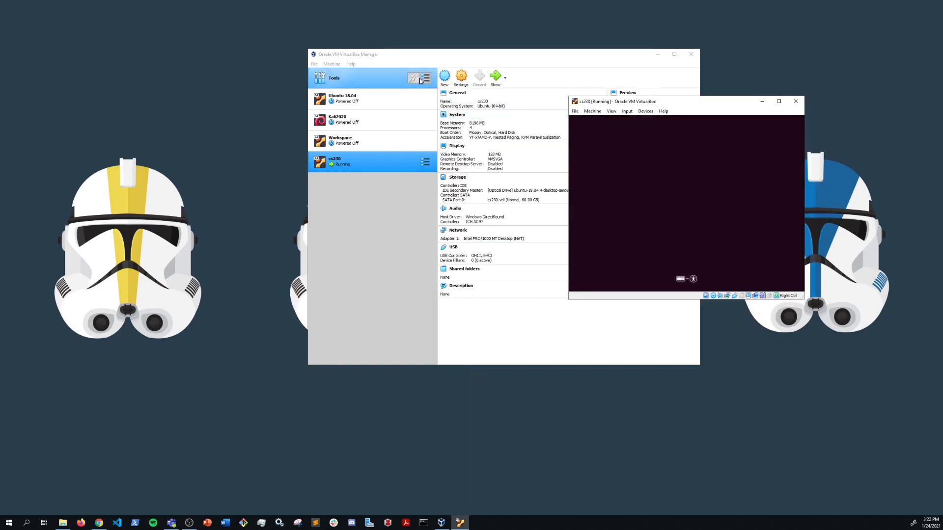
{"action": "left_click", "coordinate": [463, 77]}
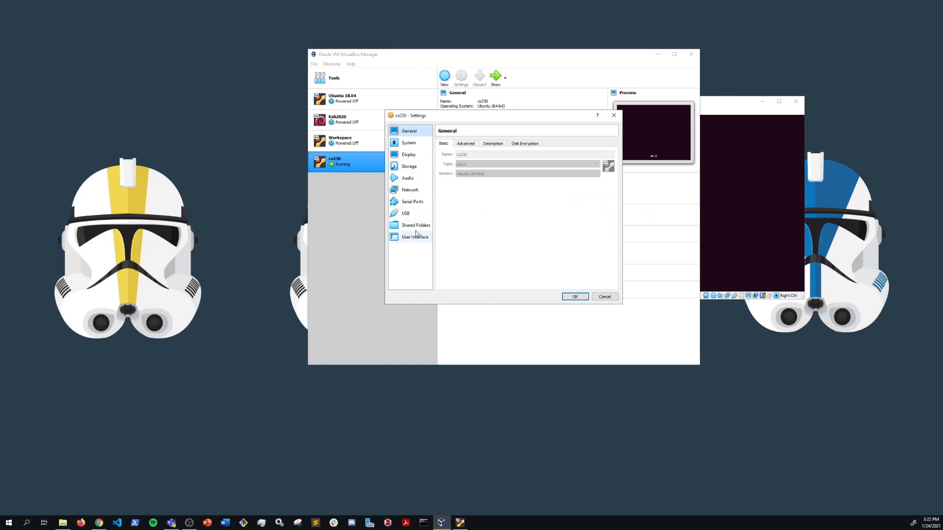
{"action": "left_click", "coordinate": [409, 166]}
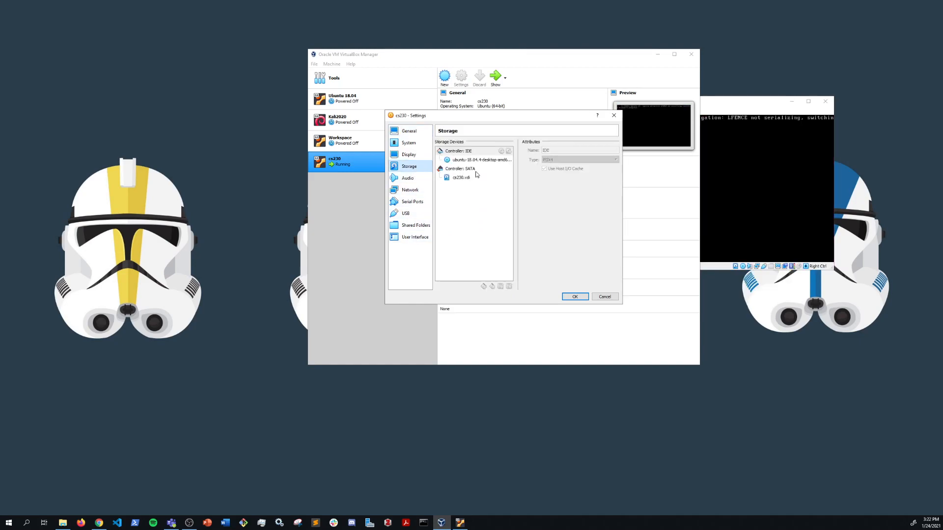
{"action": "left_click", "coordinate": [464, 160]}
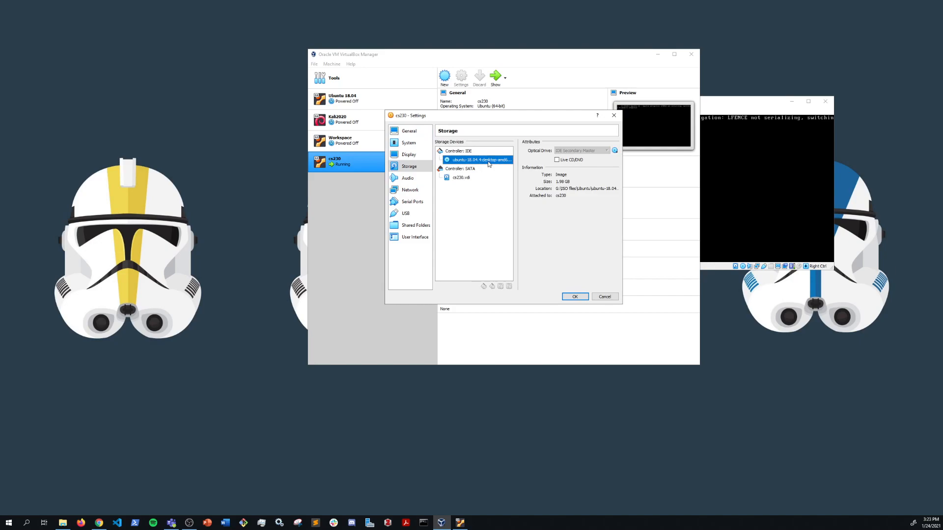
{"action": "left_click", "coordinate": [615, 151]}
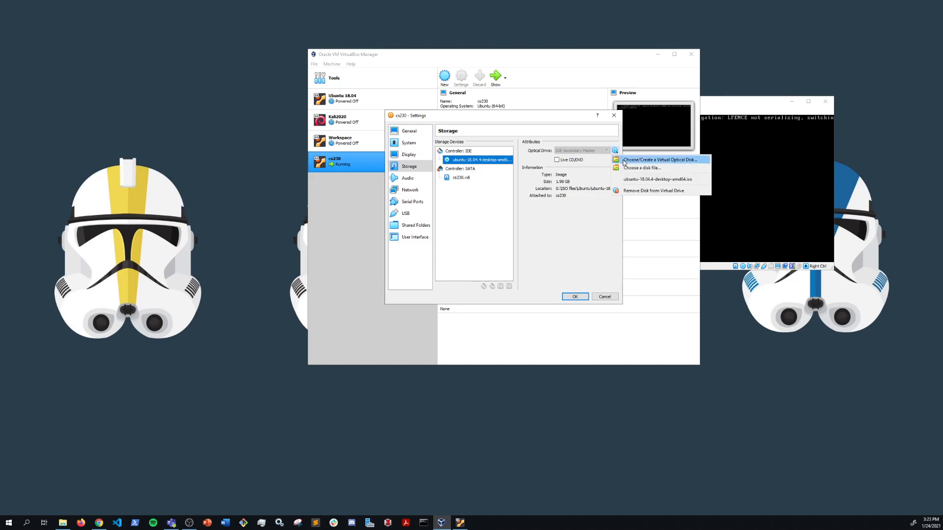
{"action": "left_click", "coordinate": [624, 161]}
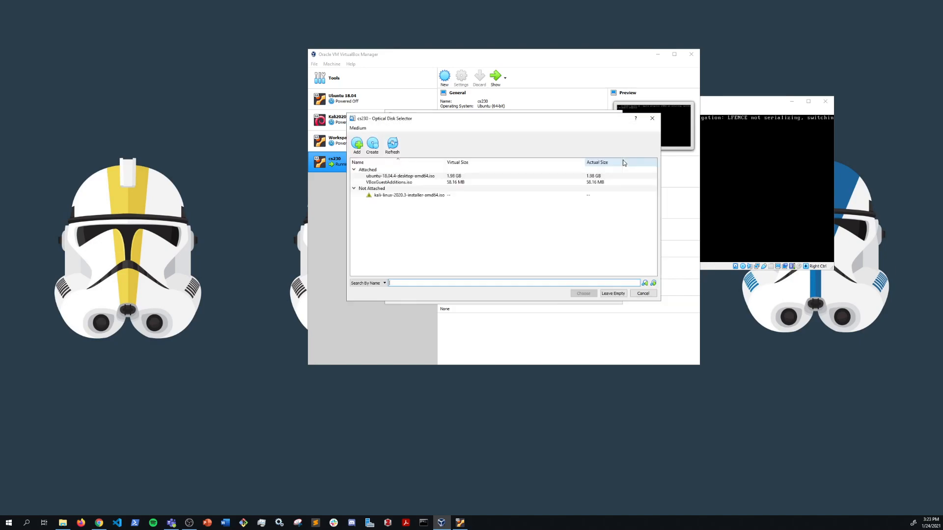
{"action": "left_click", "coordinate": [358, 146]}
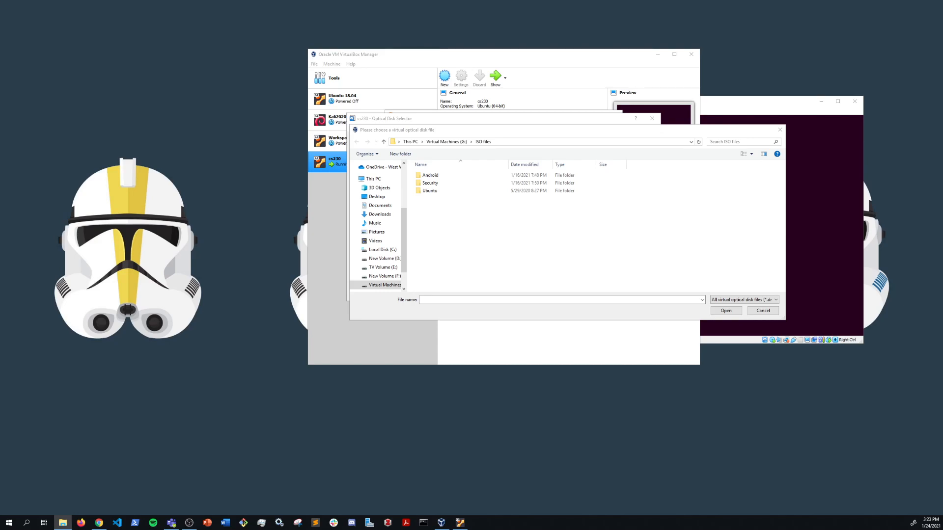
Delete the duplicate ubuntu-18.04.5-desktop-amd64 (1) image from Downloads, leaving one Ubuntu ISO.
{"action": "left_click_drag", "start_coordinate": [942, 149], "coordinate": [373, 150]}
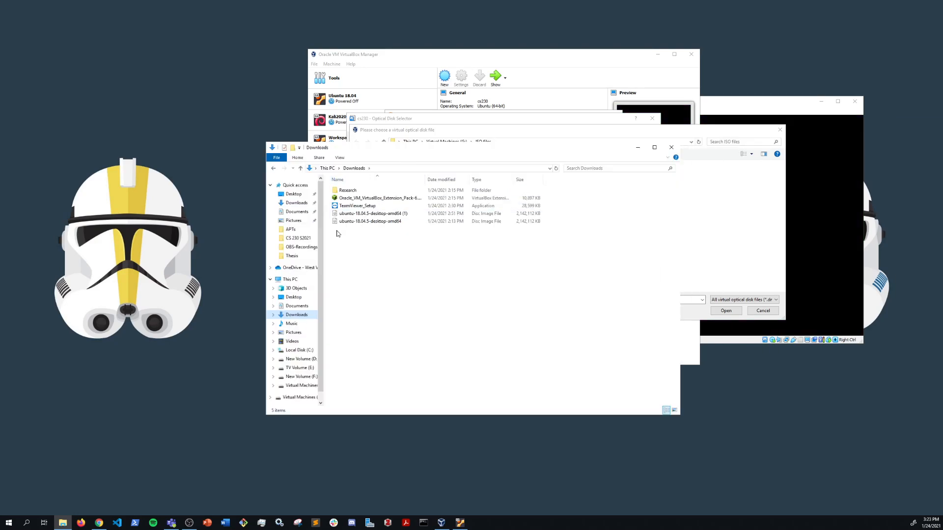
{"action": "left_click", "coordinate": [411, 215]}
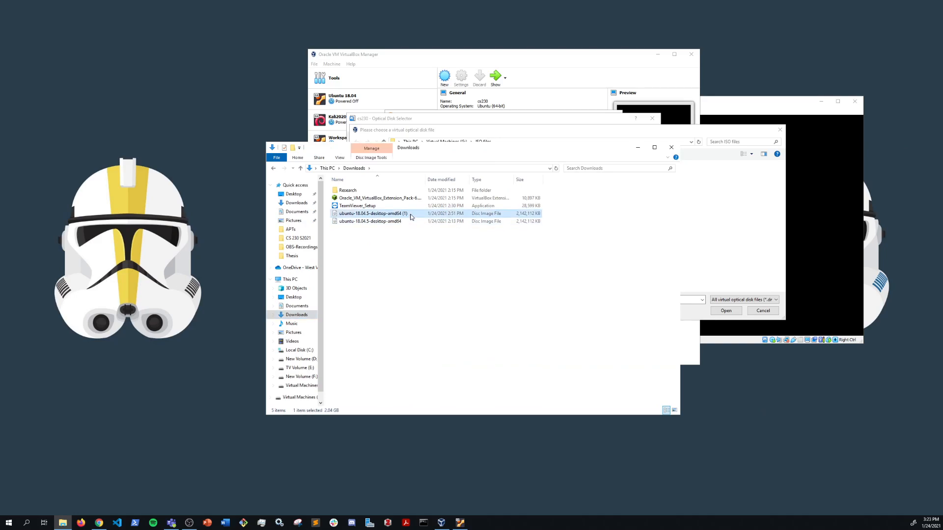
{"action": "key", "text": "Delete"}
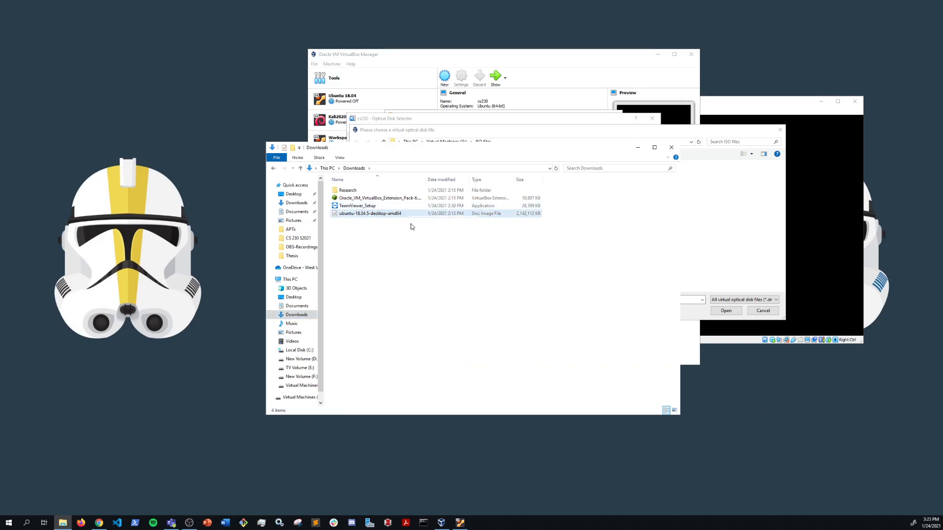
{"action": "left_click", "coordinate": [395, 221]}
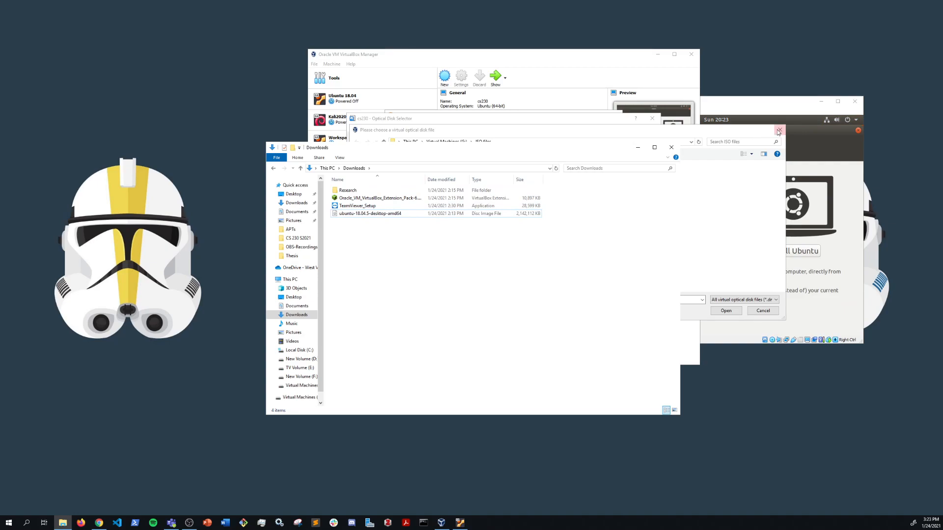
Close Explorer and all cs230 disk and settings dialogs unchanged, then maximize the VM's Ubuntu Welcome window.
{"action": "left_click", "coordinate": [671, 147]}
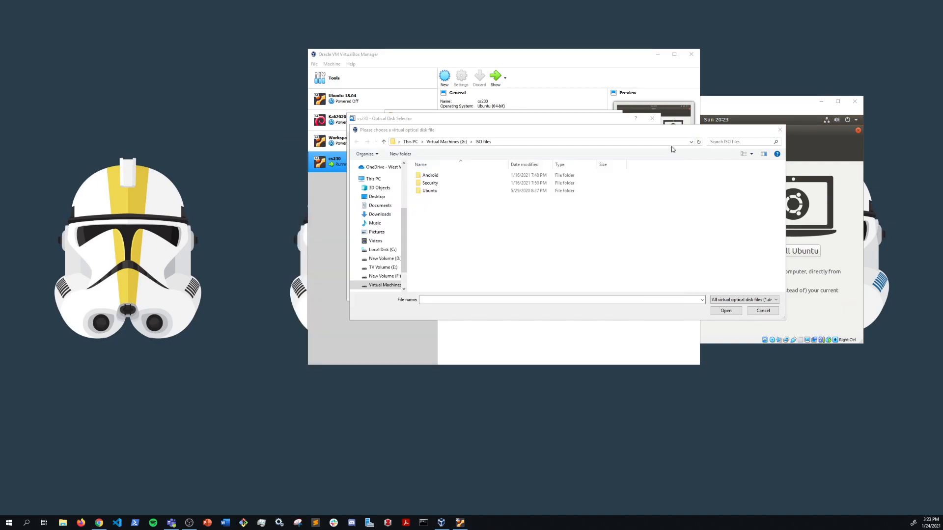
{"action": "left_click", "coordinate": [780, 130]}
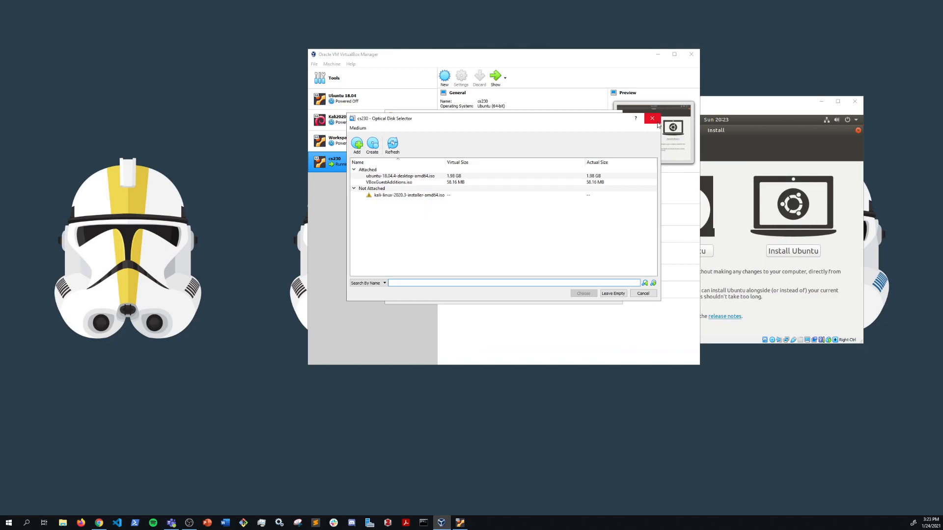
{"action": "left_click", "coordinate": [652, 119]}
{"action": "left_click", "coordinate": [618, 120]}
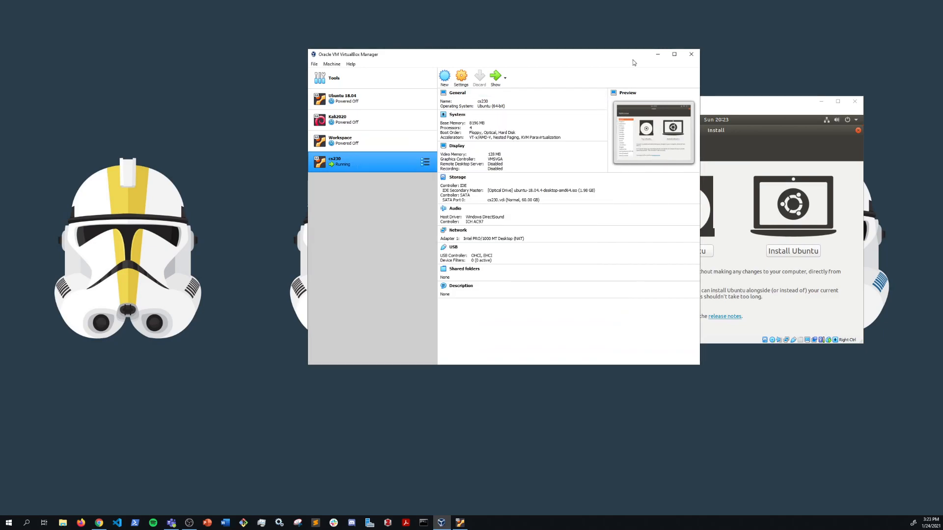
{"action": "left_click", "coordinate": [657, 54]}
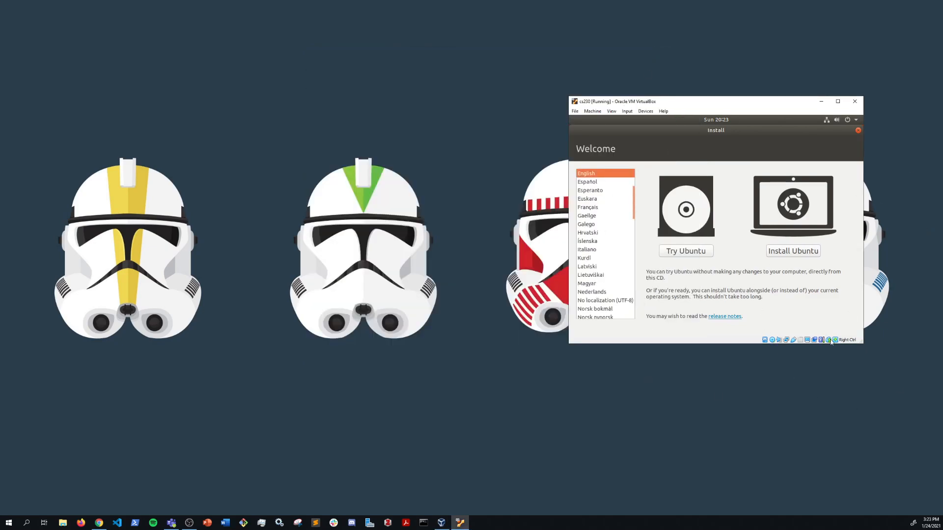
{"action": "left_click", "coordinate": [838, 101]}
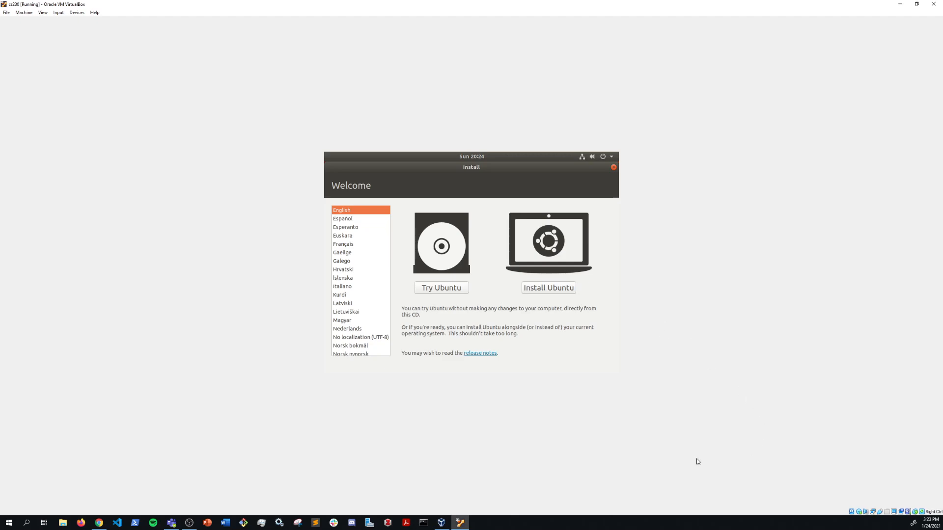
Start Install Ubuntu with English (US) keyboard and third-party software enabled, reaching Installation type.
{"action": "left_click", "coordinate": [536, 290]}
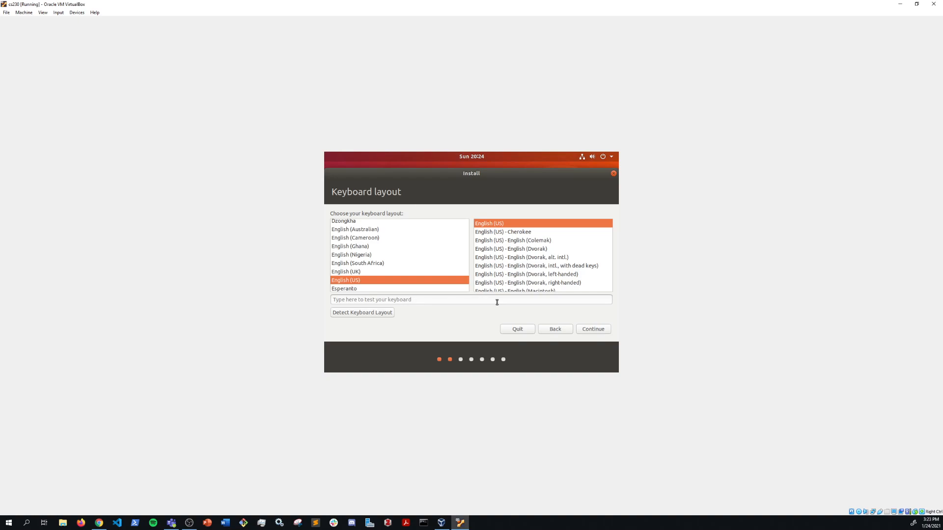
{"action": "left_click", "coordinate": [598, 330]}
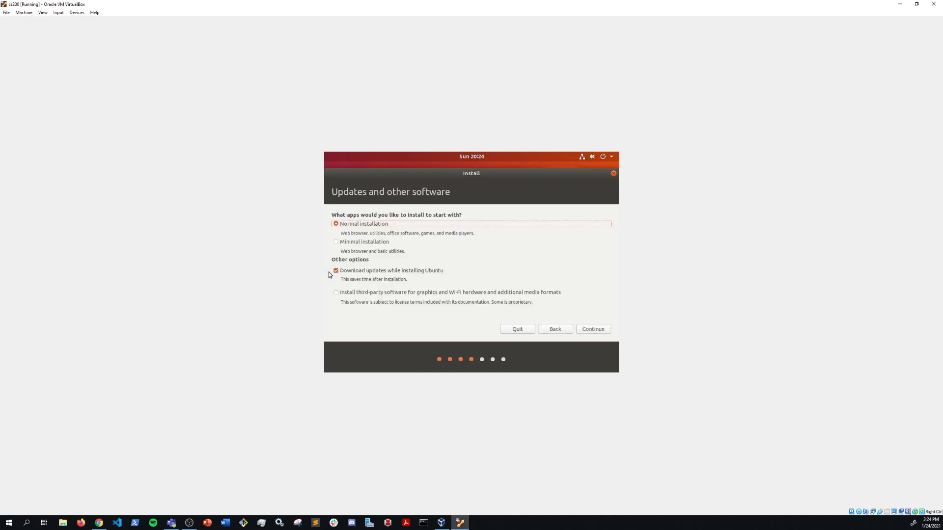
{"action": "left_click", "coordinate": [337, 294]}
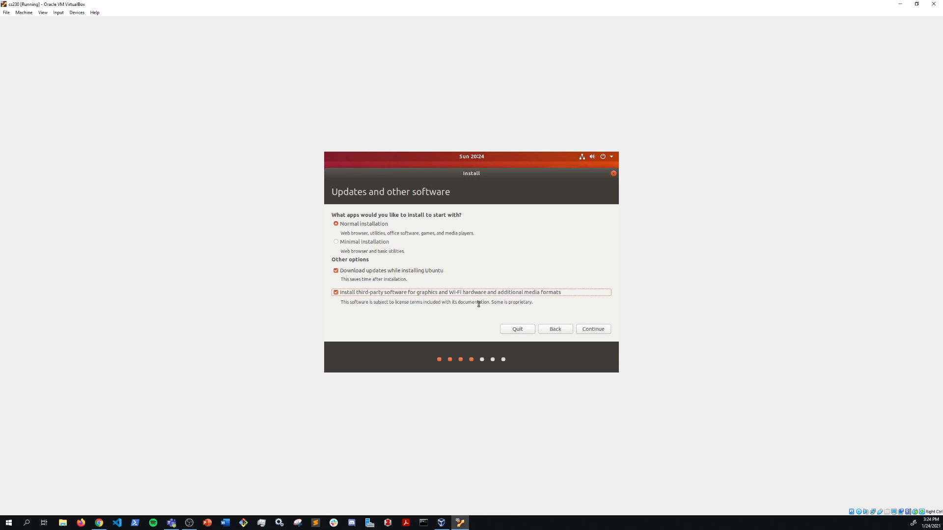
{"action": "left_click", "coordinate": [589, 332]}
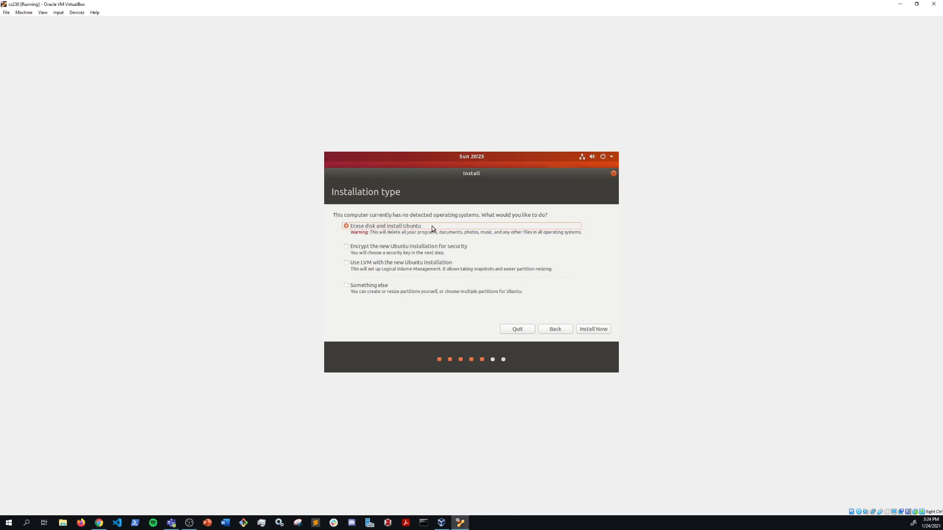
Choose Erase disk and install Ubuntu, confirm writing partition changes, and keep New York as location.
{"action": "left_click", "coordinate": [594, 329]}
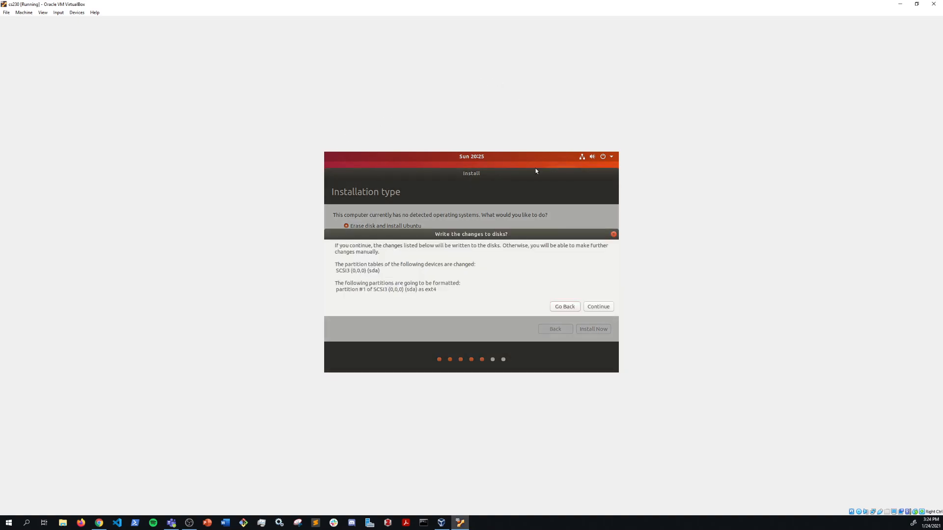
{"action": "left_click", "coordinate": [605, 308]}
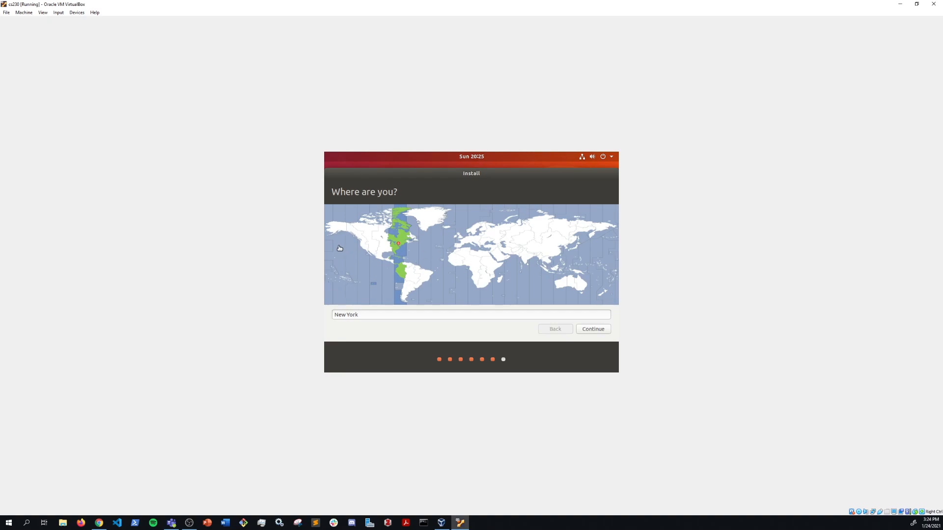
{"action": "left_click", "coordinate": [594, 329]}
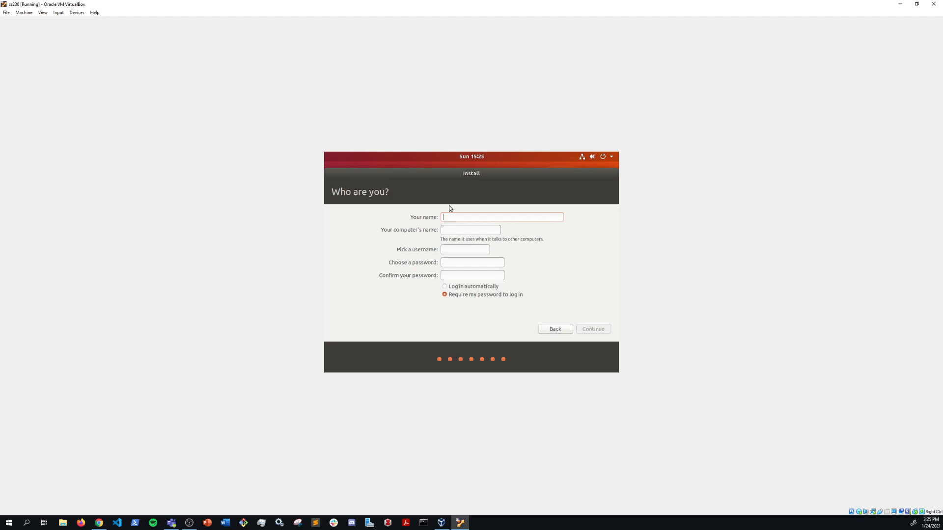
{"action": "type", "text": "testtest"}
Enter the account password and its confirmation for test-VirtualBox, then submit to begin copying files.
{"action": "left_click", "coordinate": [465, 276]}
{"action": "type", "text": "test"}
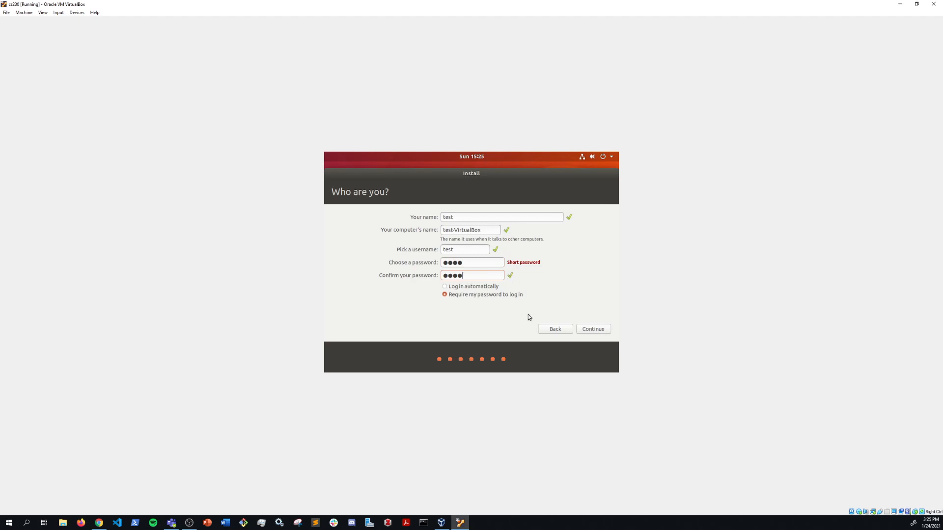
{"action": "left_click", "coordinate": [589, 329]}
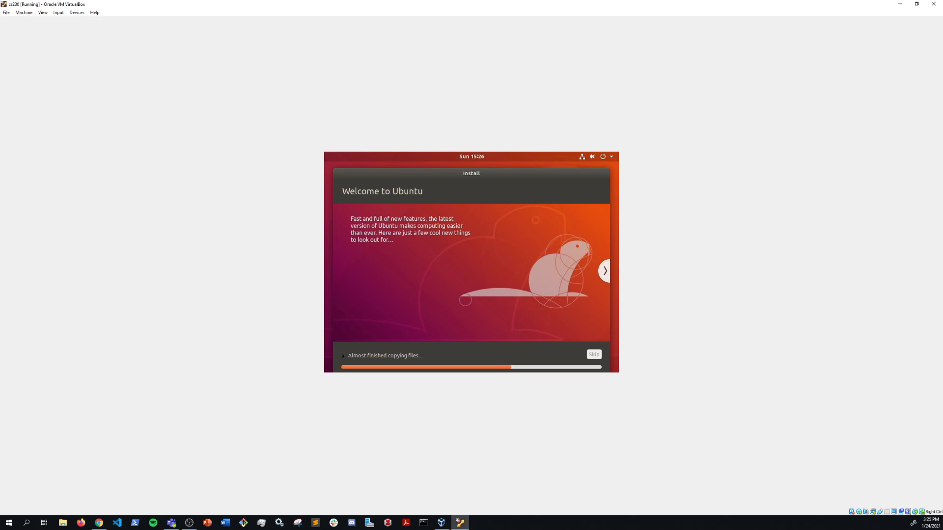
{"action": "key", "text": "alt+Tab"}
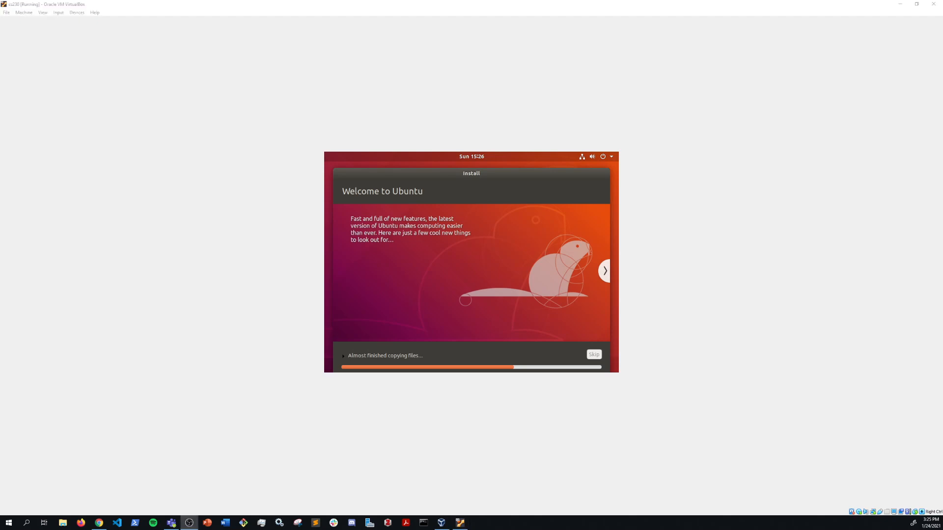